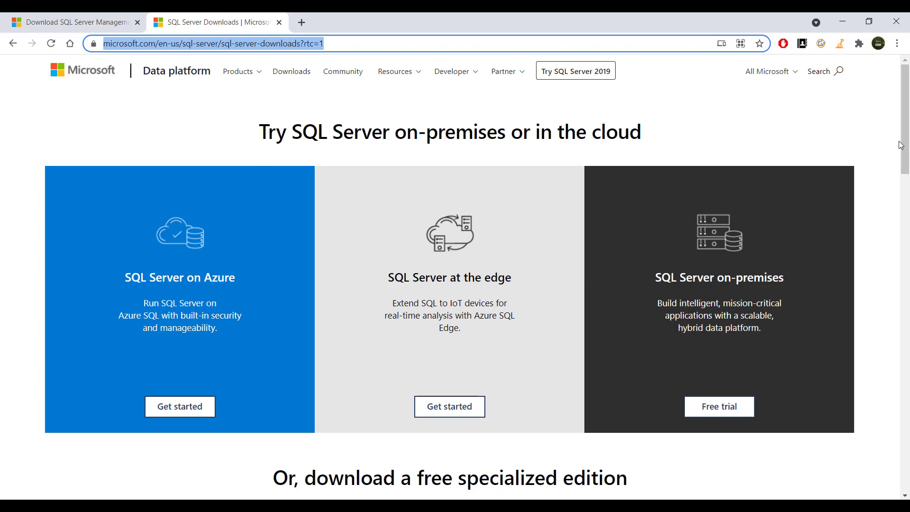
Step: Try to download the free SQL Server 2019 Developer edition, and dismiss the duplicate download dialog
{"action": "left_click_drag", "start_coordinate": [901, 145], "coordinate": [896, 237]}
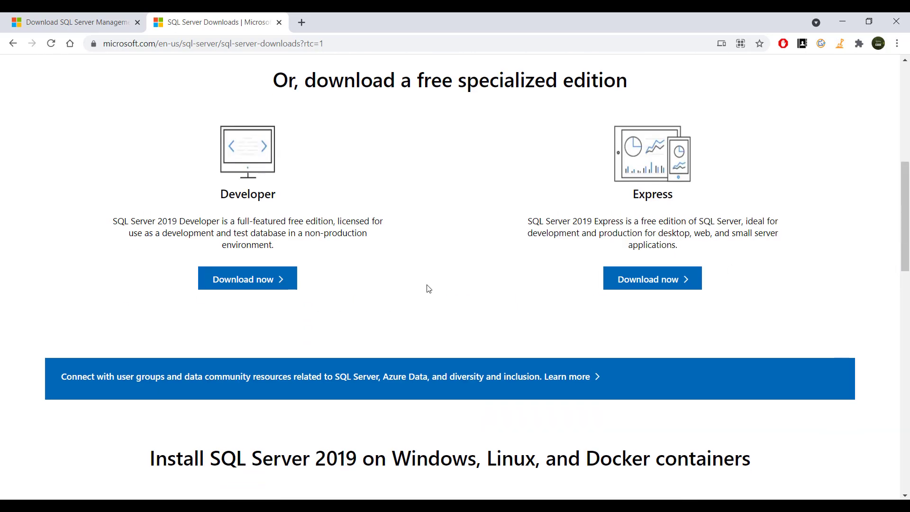
{"action": "left_click", "coordinate": [259, 282]}
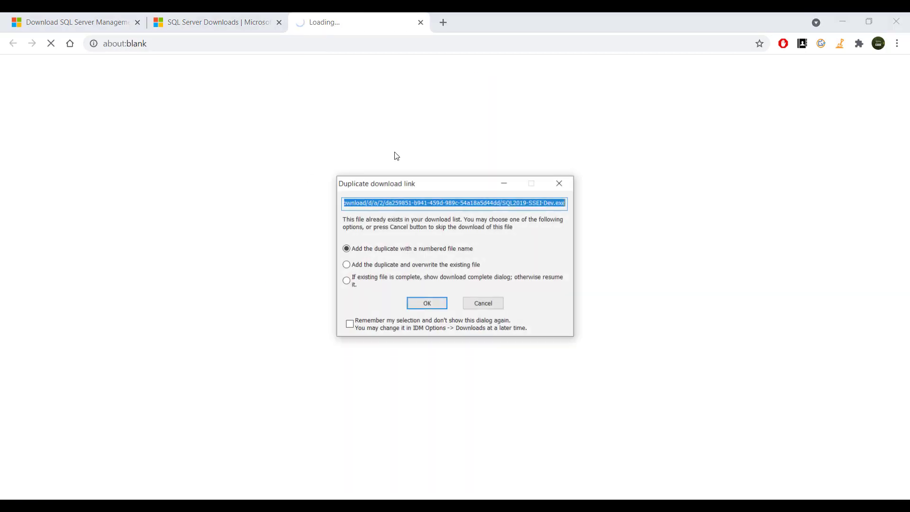
{"action": "left_click", "coordinate": [558, 187]}
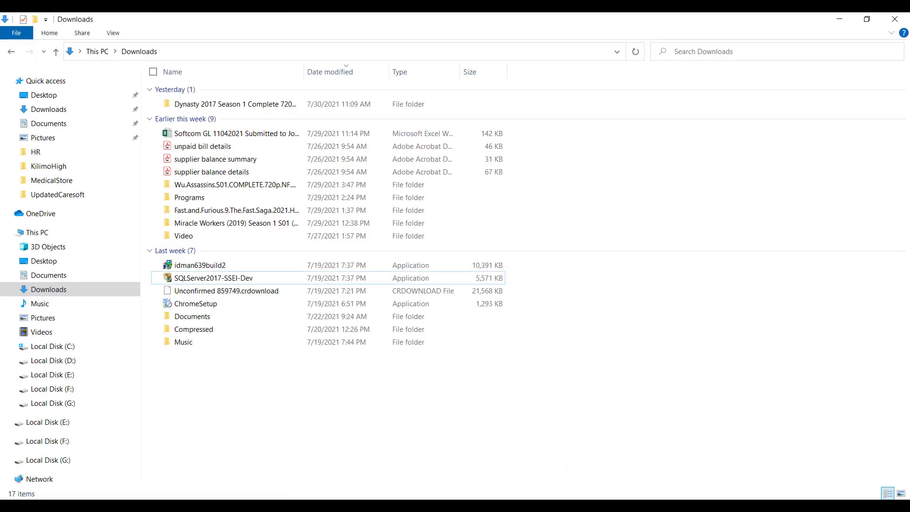
Step: Run the SQLServer2017-SSEI-Dev installer from the Downloads folder and start a Custom installation with media location C:\SQLServer2017Media
{"action": "left_click", "coordinate": [212, 281]}
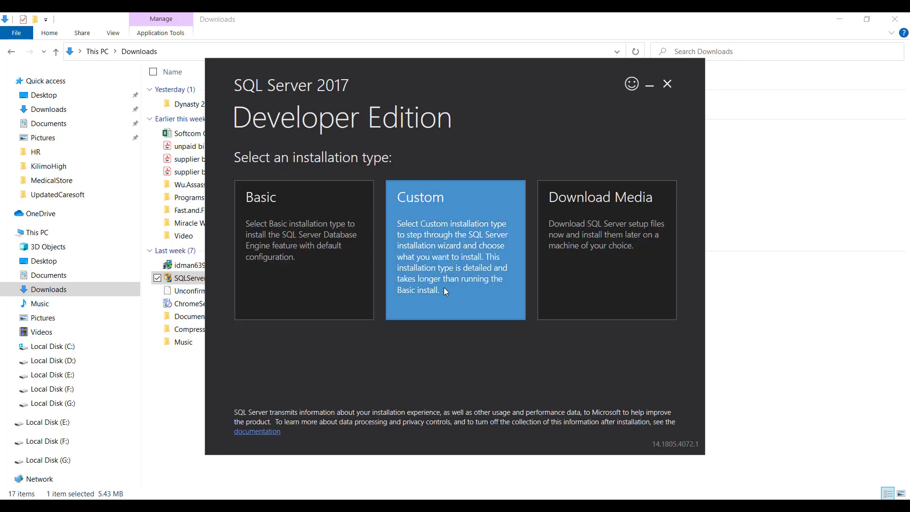
{"action": "left_click", "coordinate": [445, 290]}
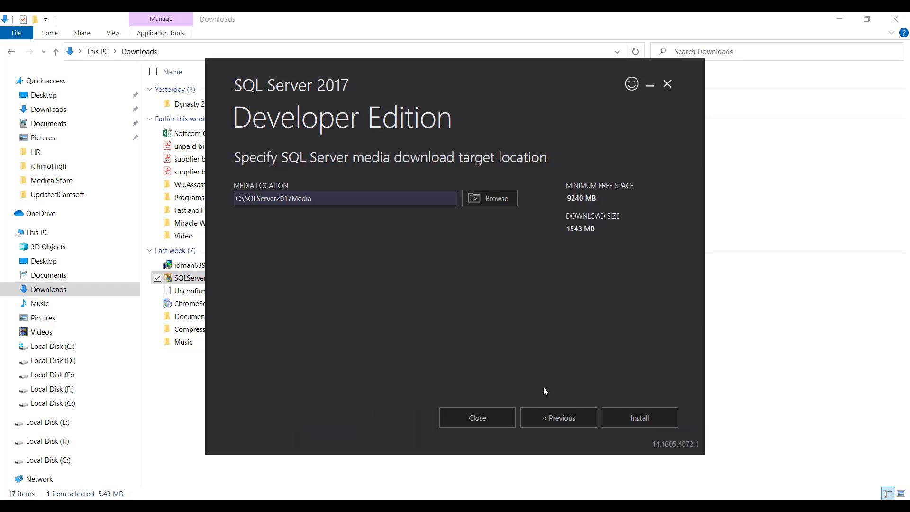
{"action": "left_click", "coordinate": [642, 416]}
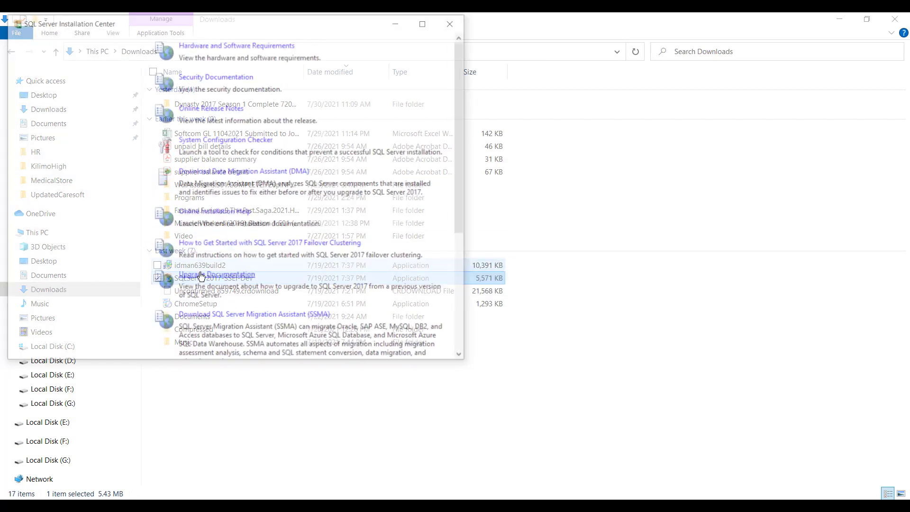
Step: Launch a new SQL Server stand-alone installation and proceed past the update and install rule checks without enabling Microsoft Update
{"action": "left_click", "coordinate": [34, 67]}
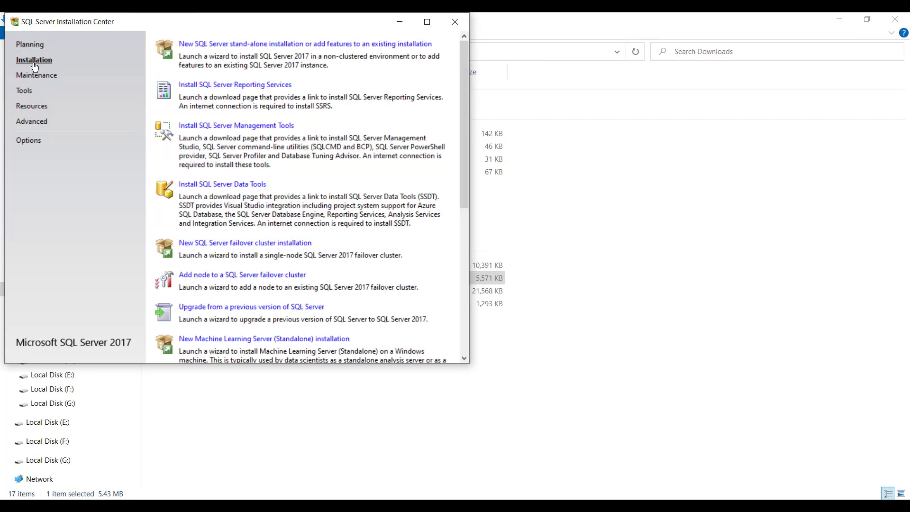
{"action": "left_click", "coordinate": [199, 46]}
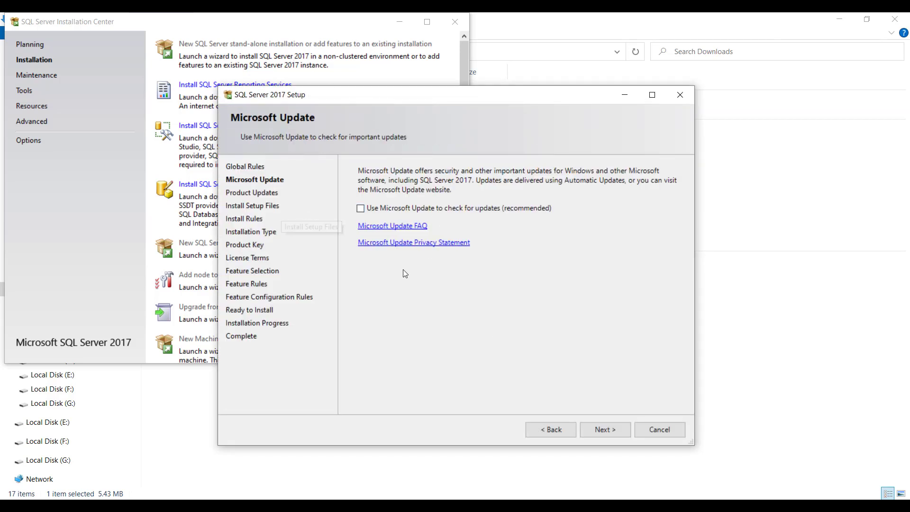
{"action": "left_click", "coordinate": [606, 429]}
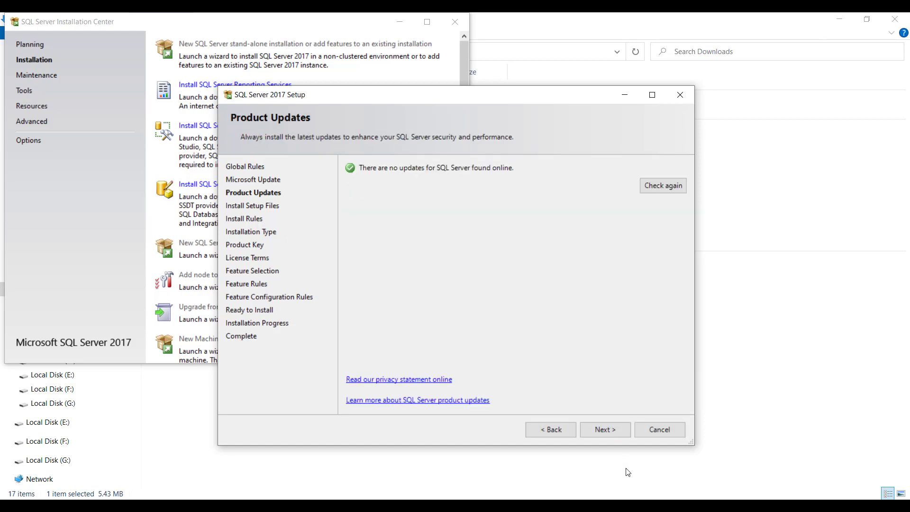
{"action": "left_click", "coordinate": [606, 435]}
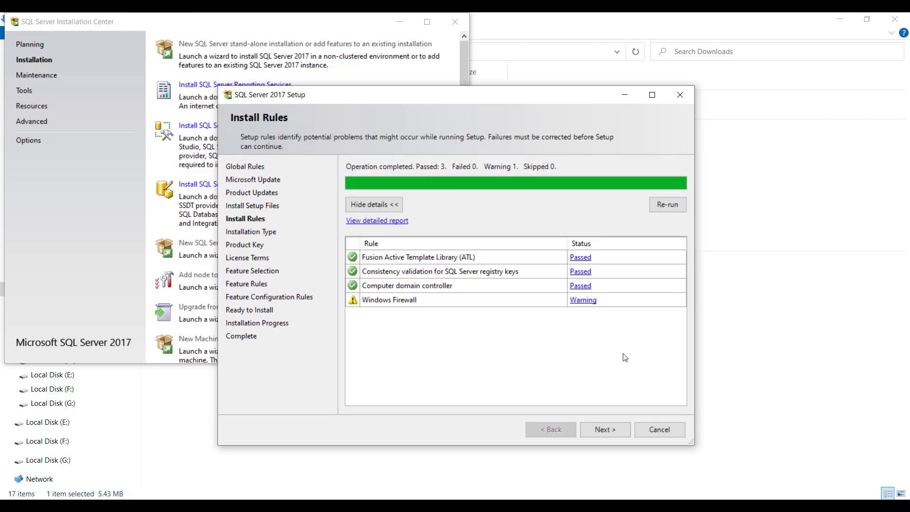
{"action": "left_click", "coordinate": [598, 432]}
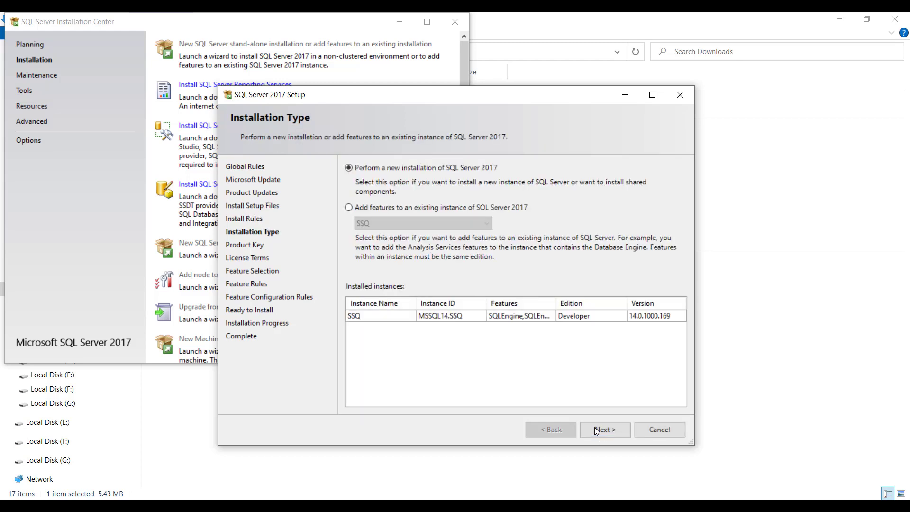
Step: Choose to perform a new installation of SQL Server 2017 as the installation type
{"action": "left_click", "coordinate": [411, 209]}
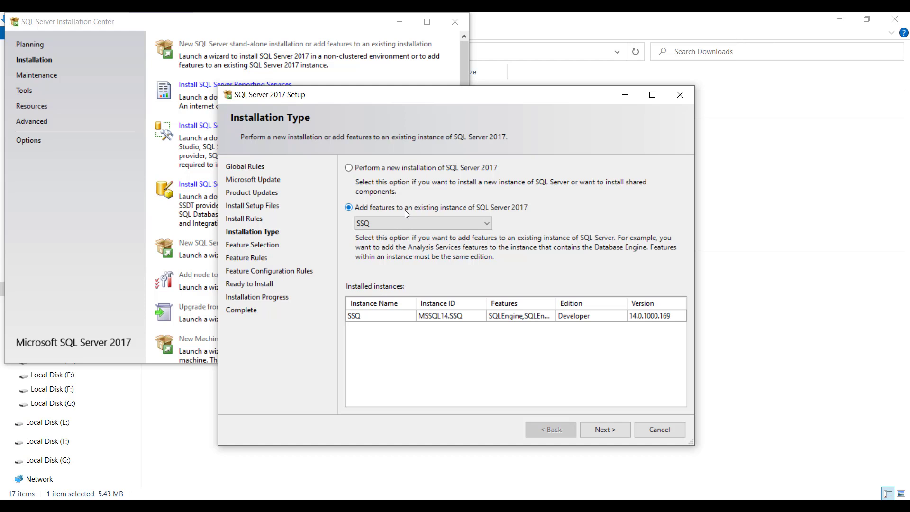
{"action": "left_click", "coordinate": [381, 170]}
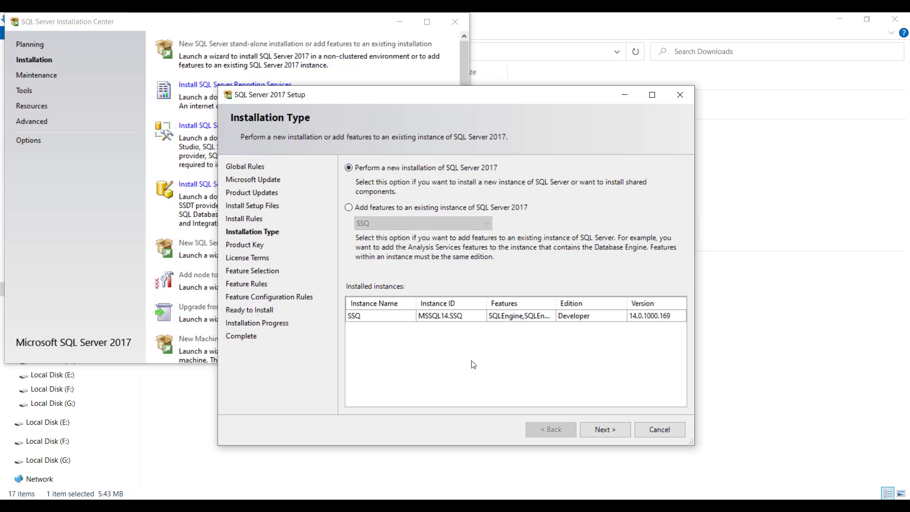
{"action": "left_click", "coordinate": [605, 430]}
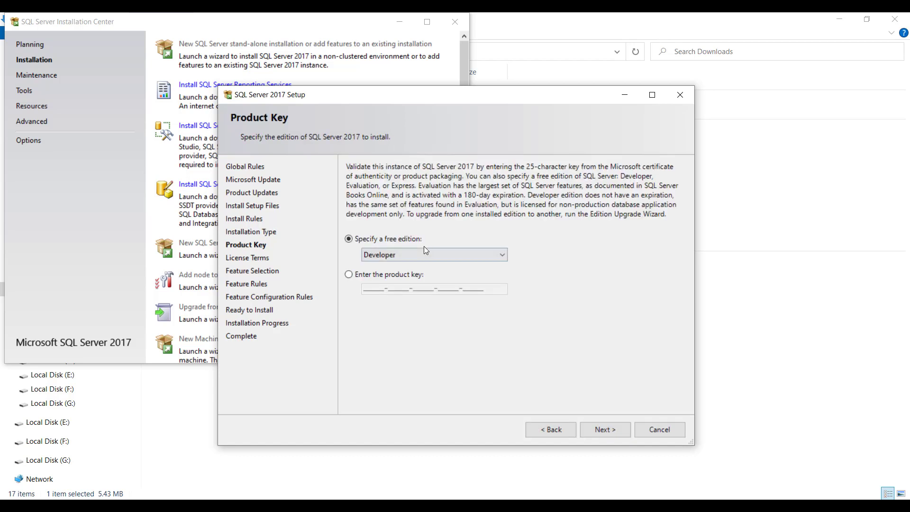
Step: Keep Developer as the free edition and accept the license terms
{"action": "left_click", "coordinate": [615, 428]}
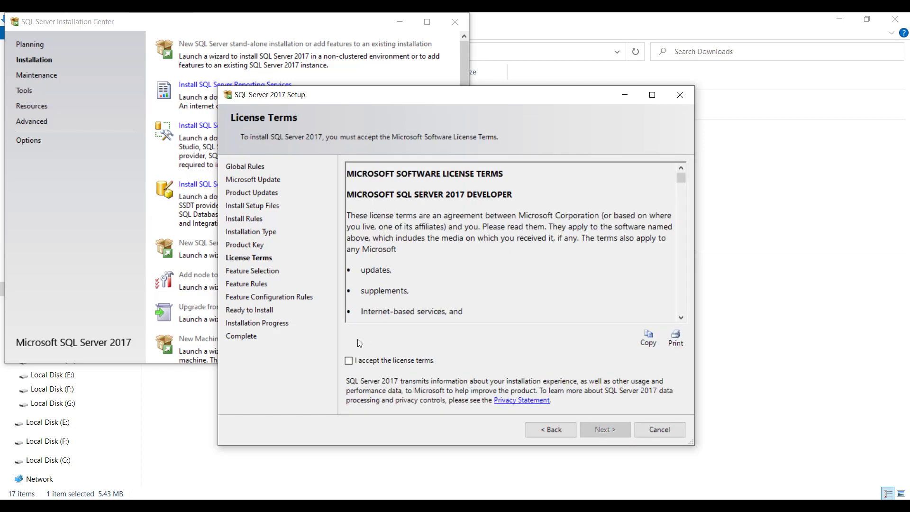
{"action": "left_click", "coordinate": [349, 361]}
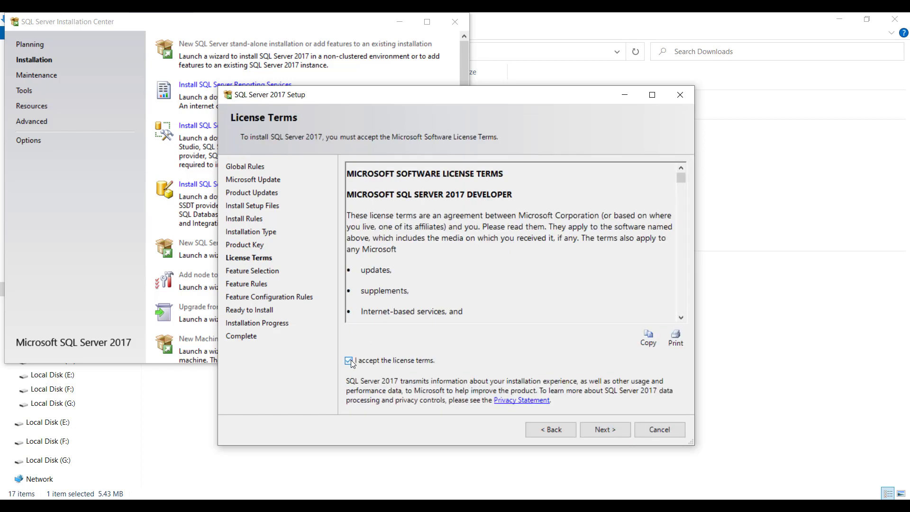
{"action": "left_click", "coordinate": [611, 428]}
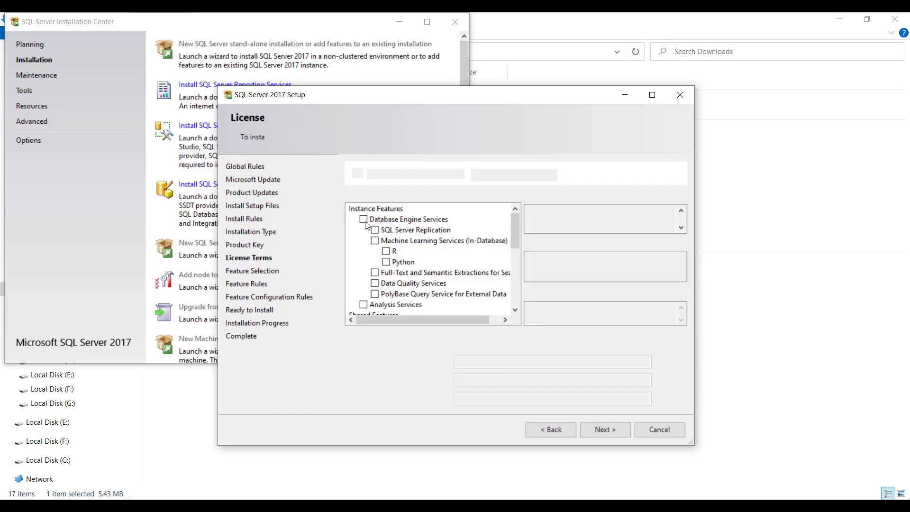
Step: Select Database Engine Services with SQL Server Replication and Machine Learning Services (In-Database) as the features to install
{"action": "left_click", "coordinate": [364, 220]}
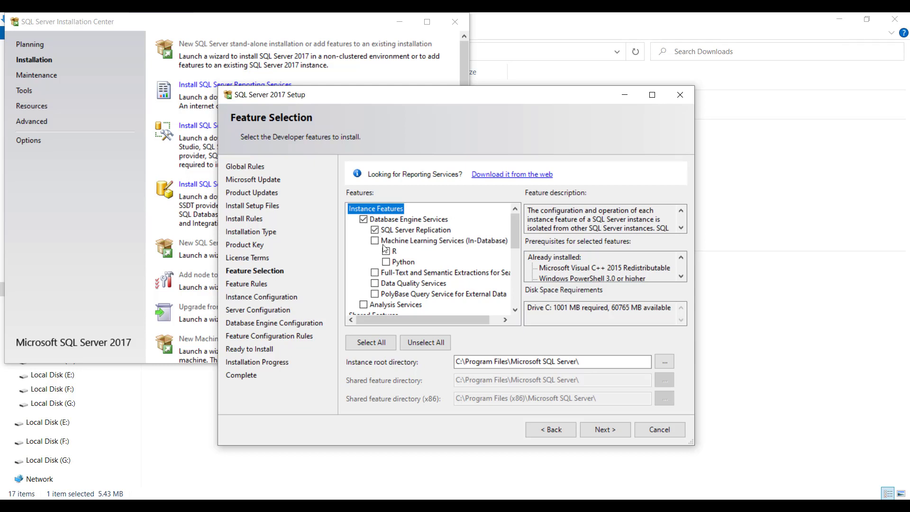
{"action": "left_click", "coordinate": [377, 241]}
{"action": "mouse_move", "coordinate": [514, 230]}
{"action": "left_mouse_down"}
{"action": "mouse_move", "coordinate": [513, 294]}
{"action": "mouse_move", "coordinate": [507, 231]}
{"action": "left_mouse_up"}
{"action": "left_click", "coordinate": [592, 430]}
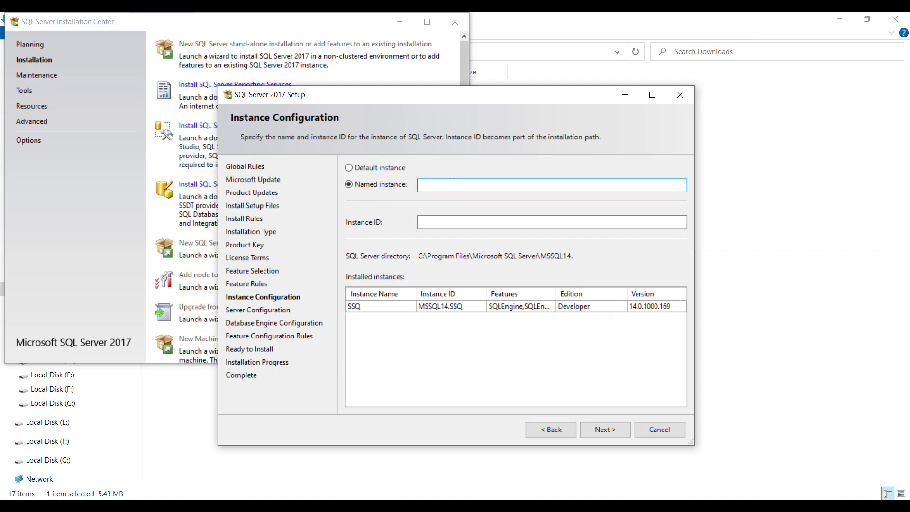
Step: Configure a named instance called SQL with the instance ID SQL
{"action": "type", "text": "SQL"}
{"action": "left_click", "coordinate": [510, 221]}
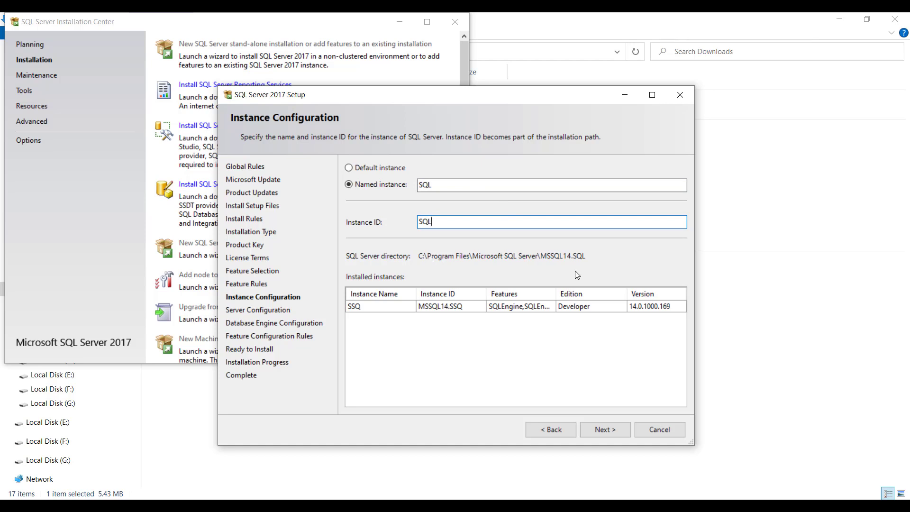
{"action": "left_click", "coordinate": [610, 428]}
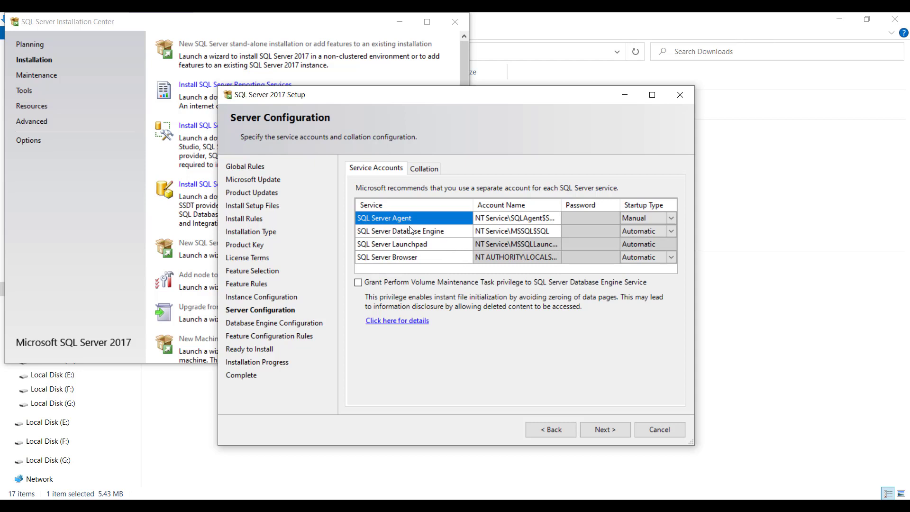
Step: Set the SQL Server Agent startup type to Automatic and keep the SQL Server Database Engine on Automatic
{"action": "left_click", "coordinate": [645, 221]}
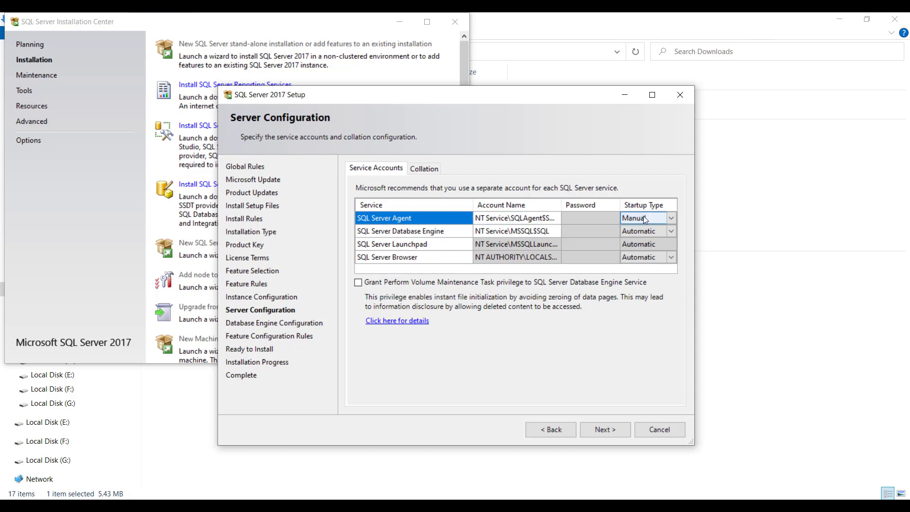
{"action": "left_click", "coordinate": [645, 232]}
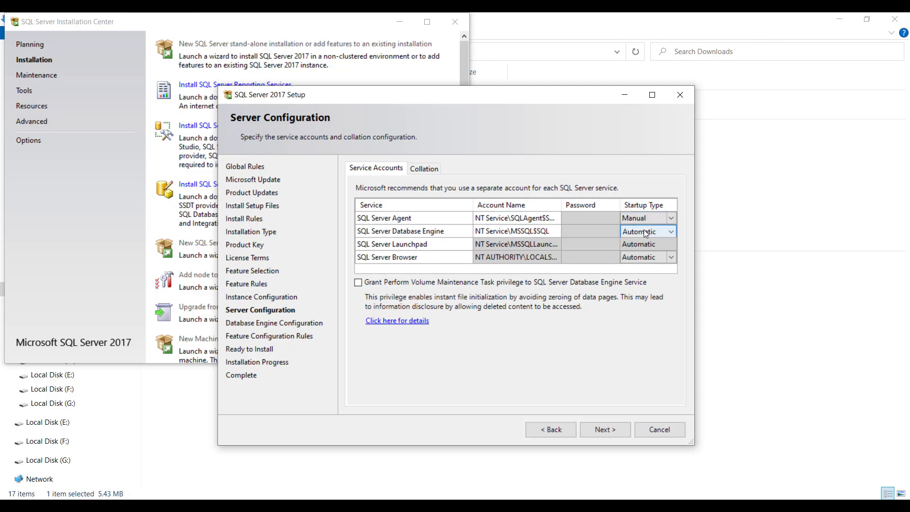
{"action": "left_click", "coordinate": [672, 219]}
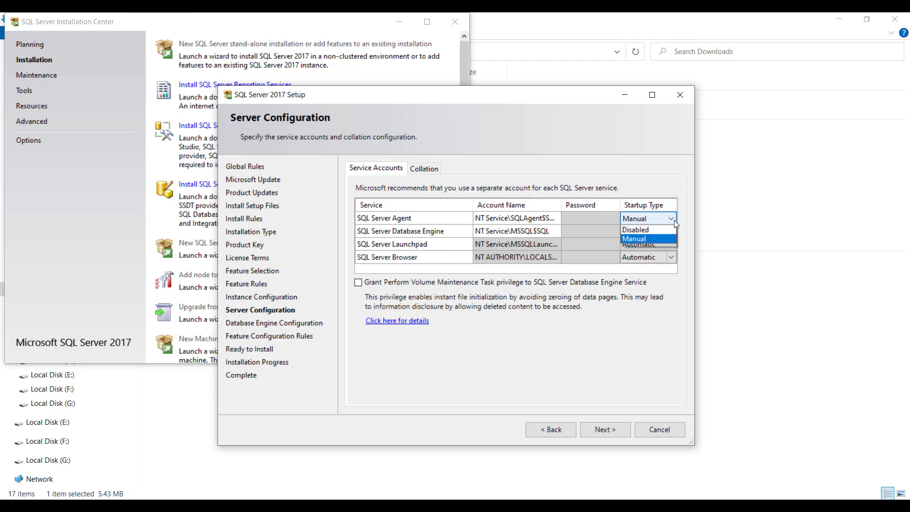
{"action": "left_click", "coordinate": [667, 231]}
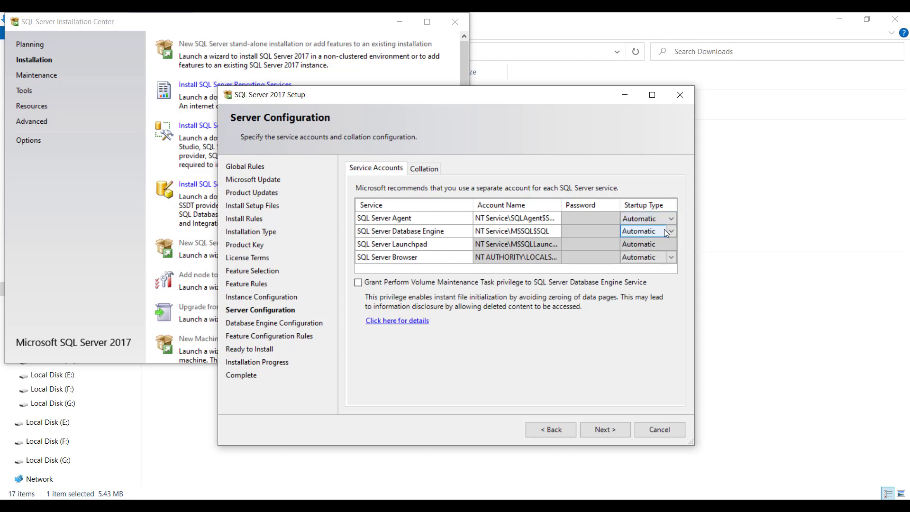
{"action": "left_click", "coordinate": [668, 232]}
{"action": "left_click", "coordinate": [659, 235]}
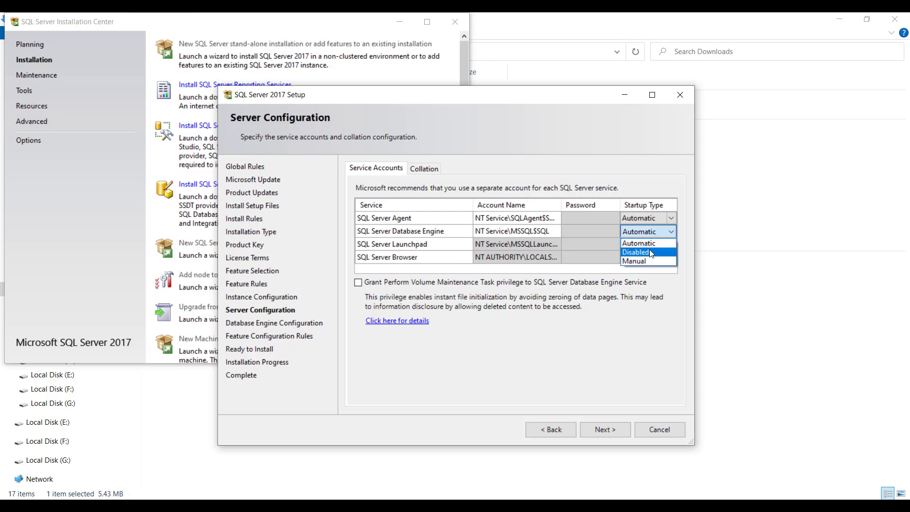
{"action": "left_click", "coordinate": [650, 244]}
{"action": "left_click", "coordinate": [645, 256]}
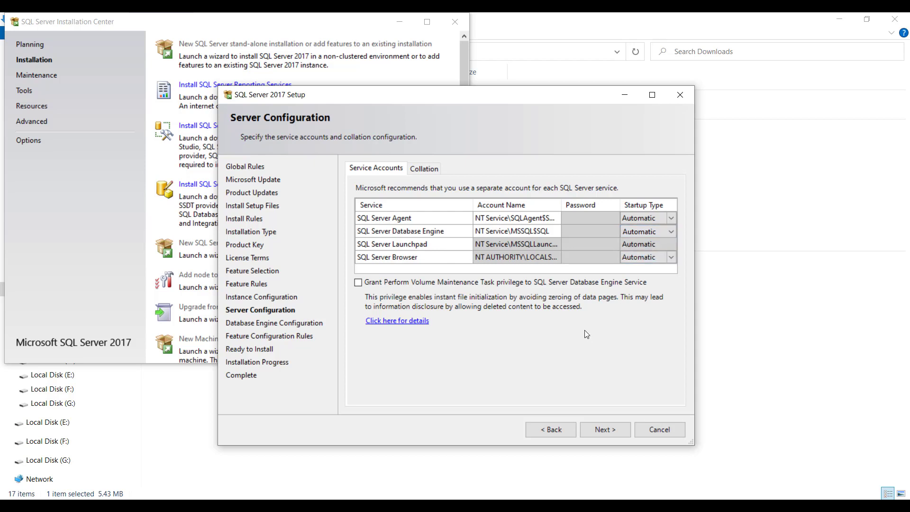
Step: Continue to the Database Engine configuration and set the authentication mode to Mixed Mode
{"action": "left_click", "coordinate": [605, 430]}
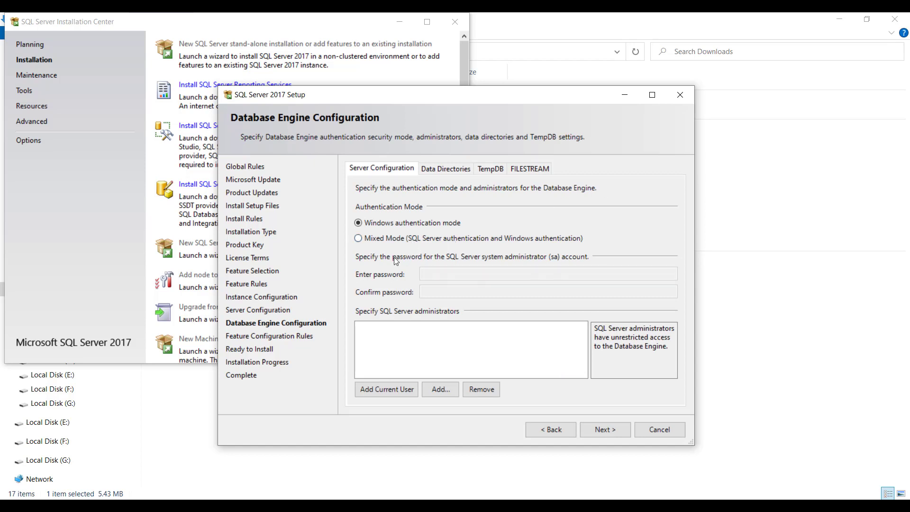
{"action": "left_click", "coordinate": [369, 243]}
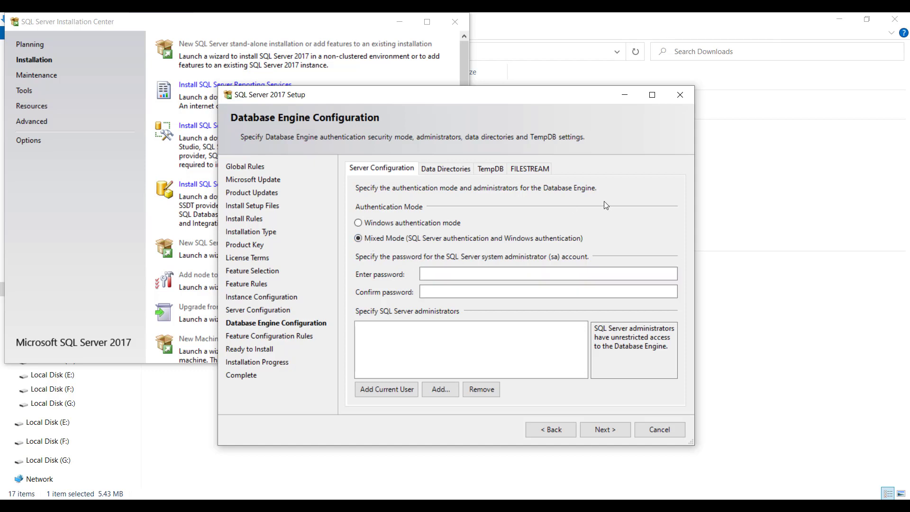
{"action": "left_click_drag", "start_coordinate": [533, 103], "coordinate": [528, 88]}
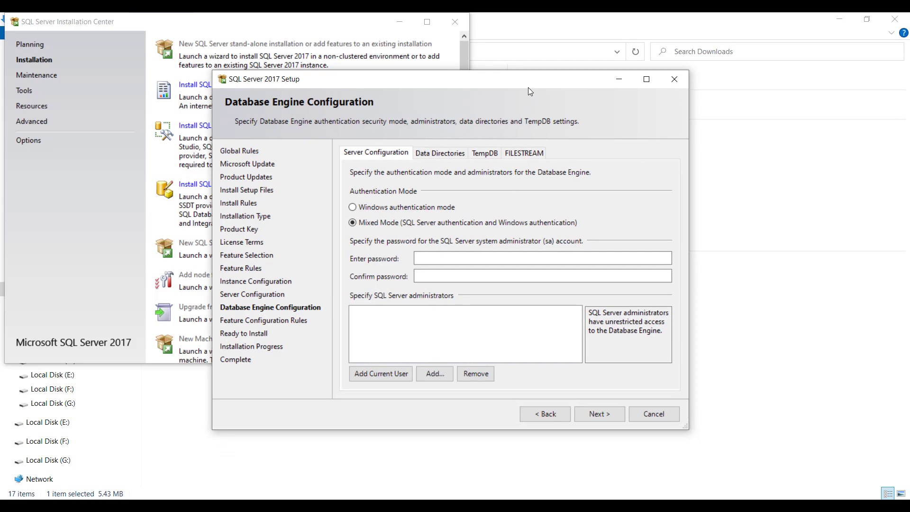
Step: Enter and confirm the password for the system administrator (sa) account, and add the current user as a SQL Server administrator
{"action": "left_click", "coordinate": [425, 257]}
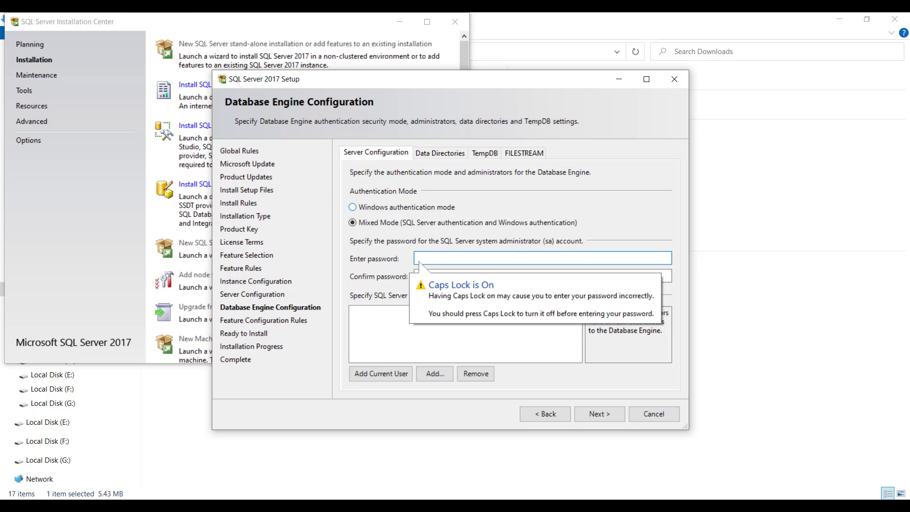
{"action": "key", "text": "Caps_Lock"}
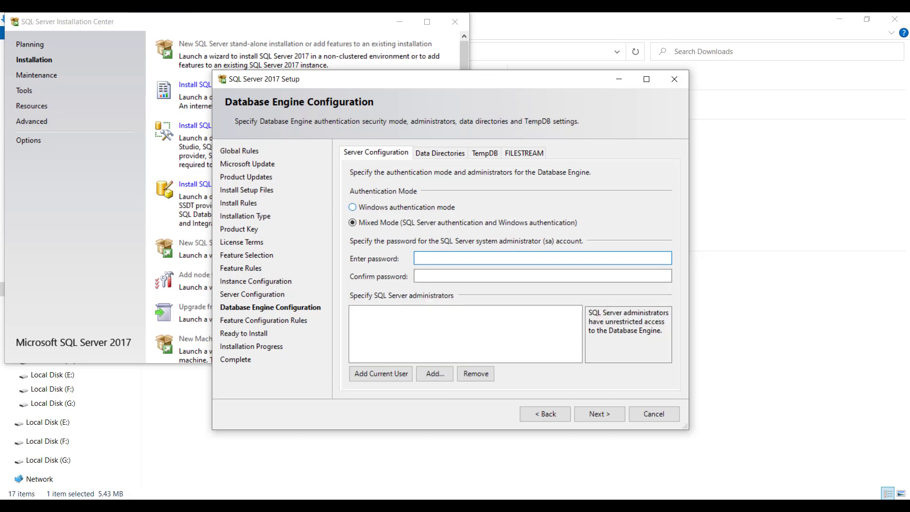
{"action": "type", "text": "Pas••••••••••"}
{"action": "left_click", "coordinate": [503, 276]}
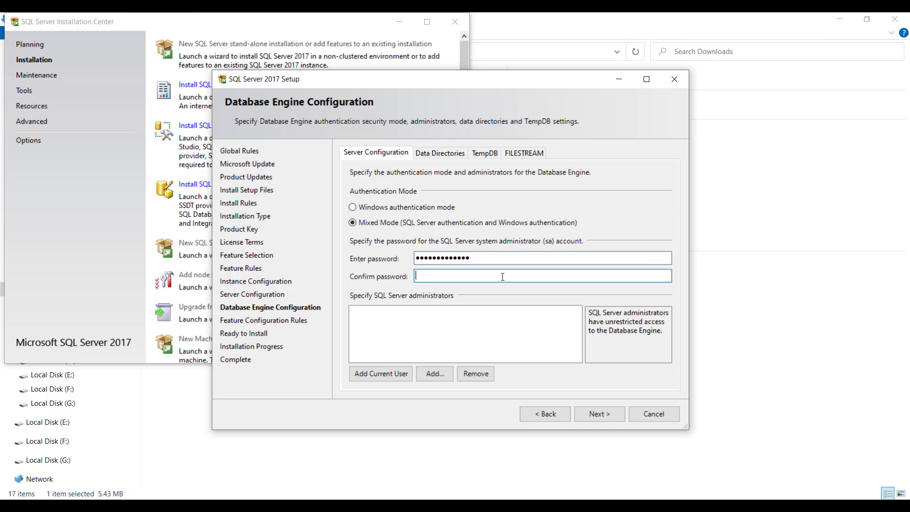
{"action": "type", "text": "•••••••••••••"}
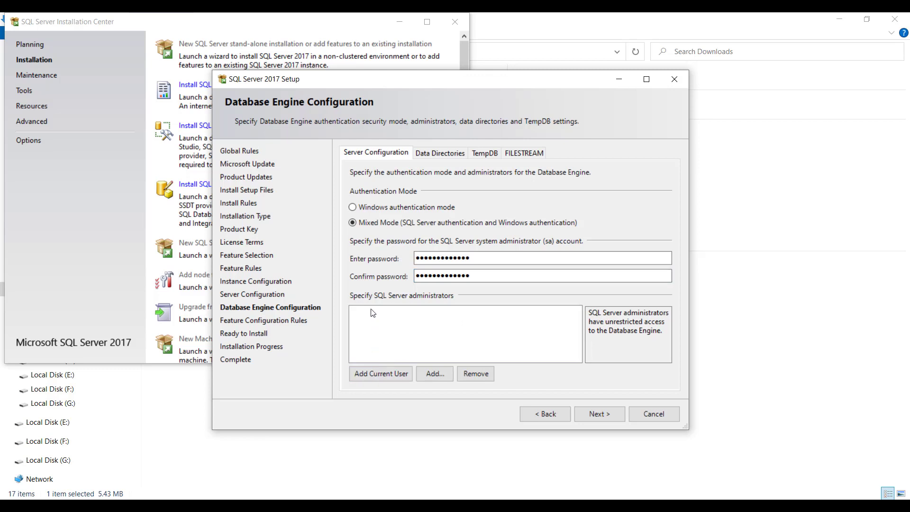
{"action": "left_click", "coordinate": [396, 374]}
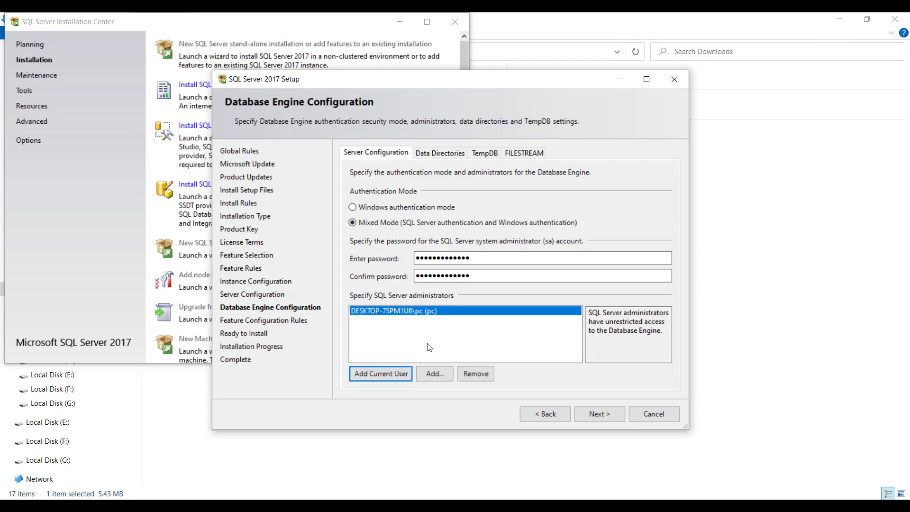
Step: Remove and re-add the current user as SQL Server administrator, and continue through the setup to start the installation
{"action": "left_click", "coordinate": [471, 374]}
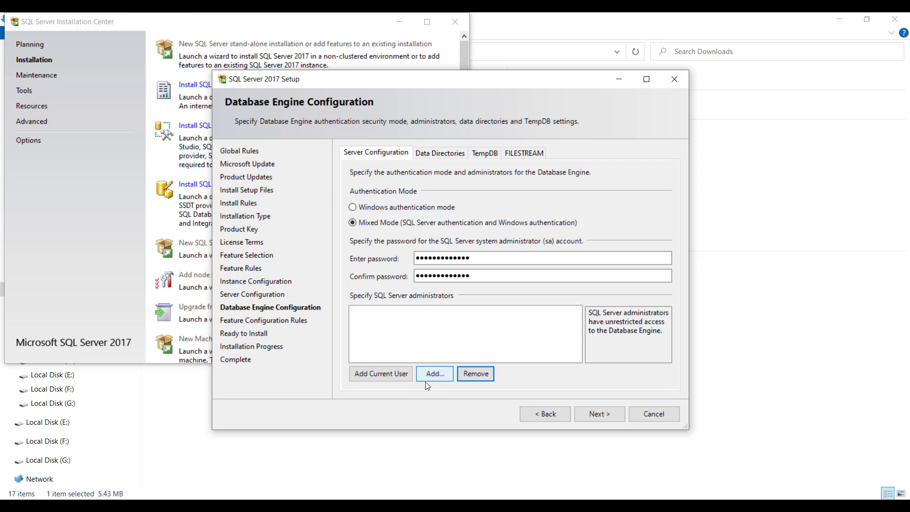
{"action": "left_click", "coordinate": [399, 379]}
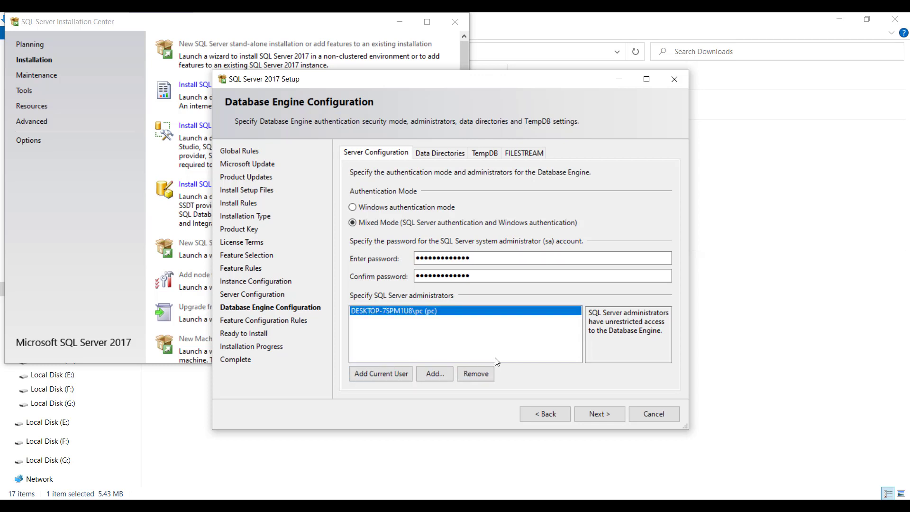
{"action": "left_click", "coordinate": [596, 415]}
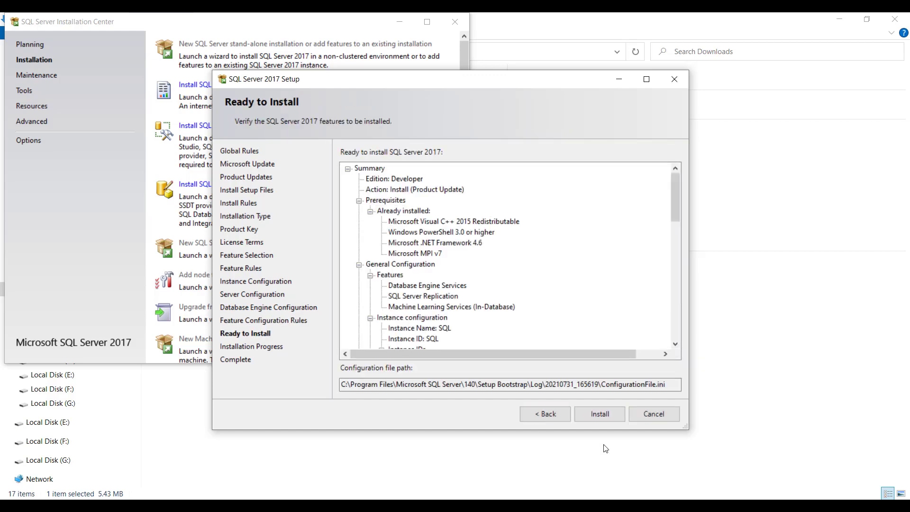
{"action": "left_click", "coordinate": [600, 415]}
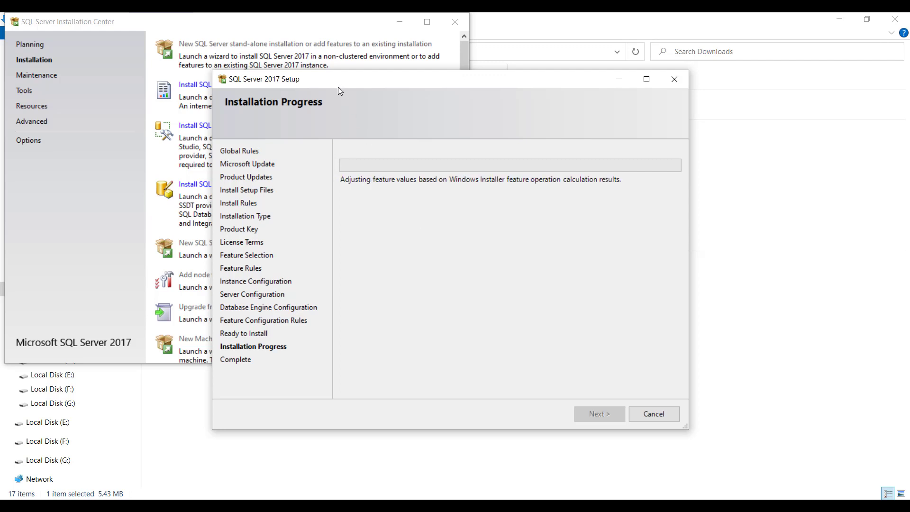
Step: Check the installation details on the setup's completion page and close the SQL Server 2017 Setup wizard
{"action": "left_click_drag", "start_coordinate": [337, 84], "coordinate": [330, 70]}
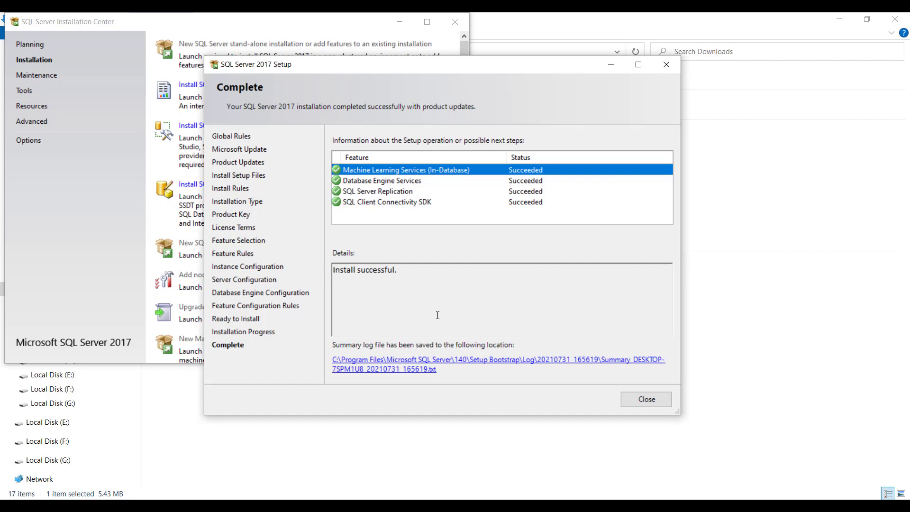
{"action": "left_click_drag", "start_coordinate": [401, 269], "coordinate": [343, 267]}
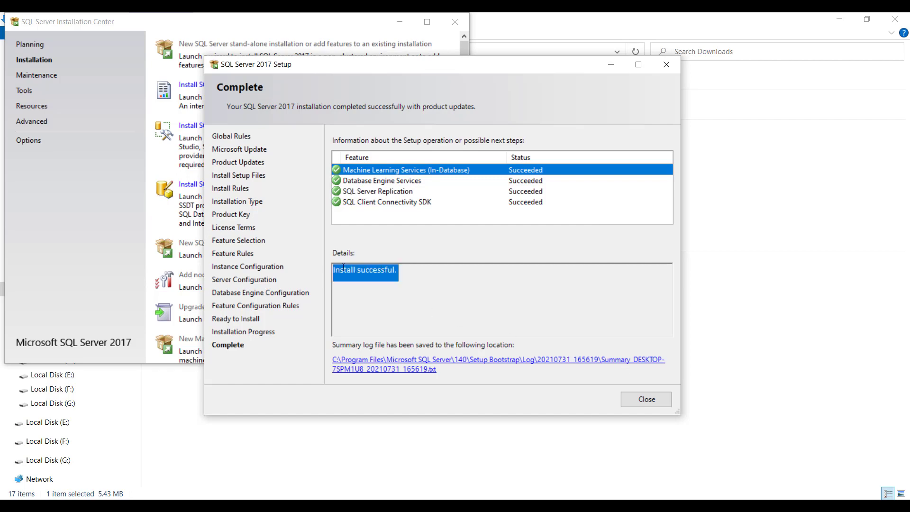
{"action": "left_click", "coordinate": [422, 282]}
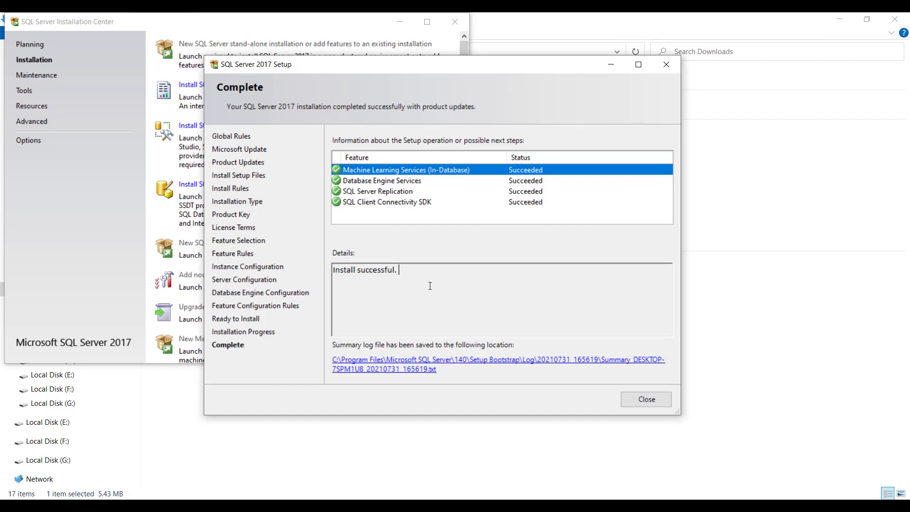
{"action": "left_click", "coordinate": [646, 400]}
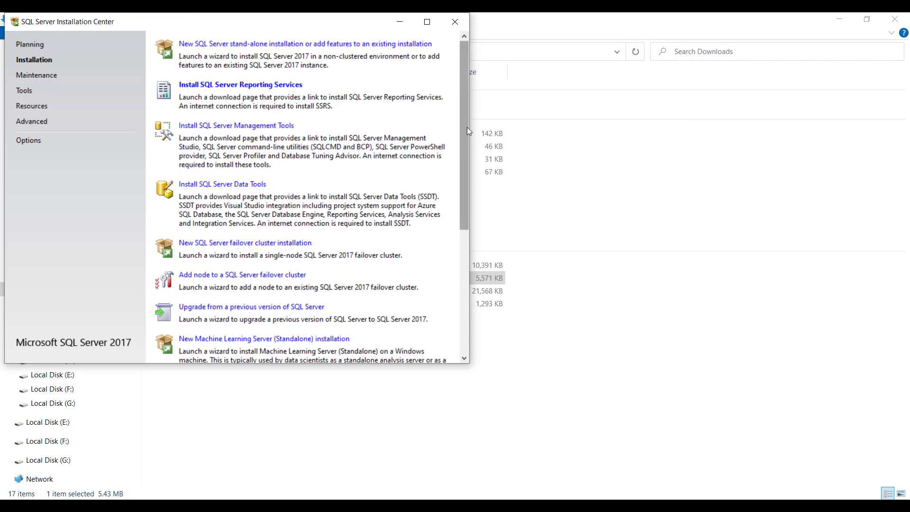
Step: Open the SQL Server Management Tools download page from the Installation Center and view its Download SSMS section
{"action": "left_click", "coordinate": [229, 126]}
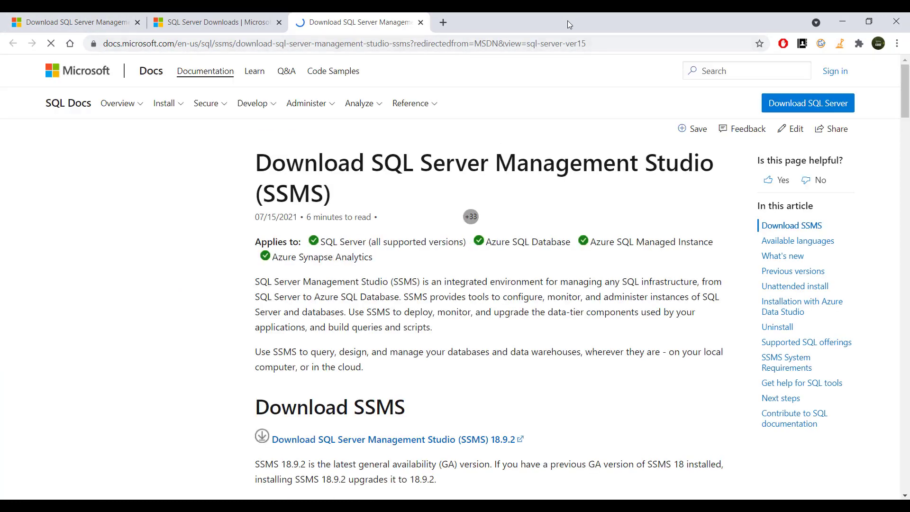
{"action": "left_click_drag", "start_coordinate": [593, 44], "coordinate": [103, 65]}
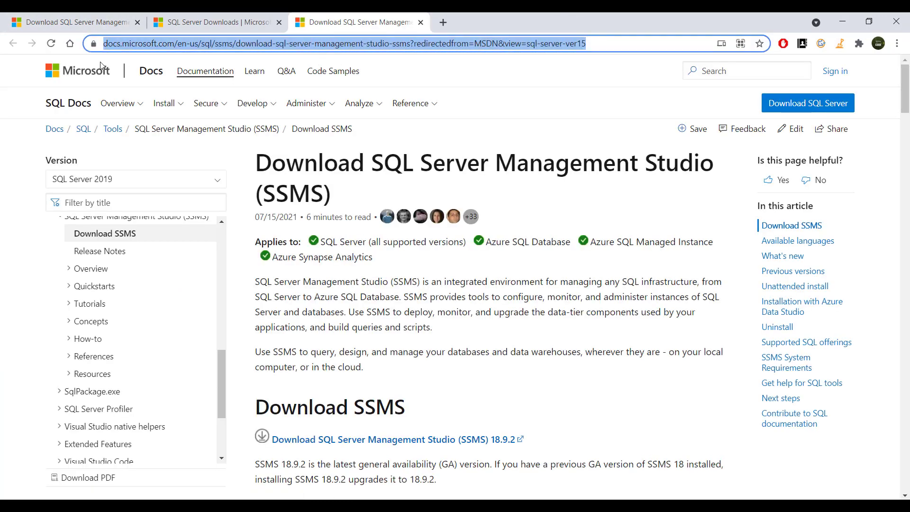
{"action": "left_click", "coordinate": [10, 79]}
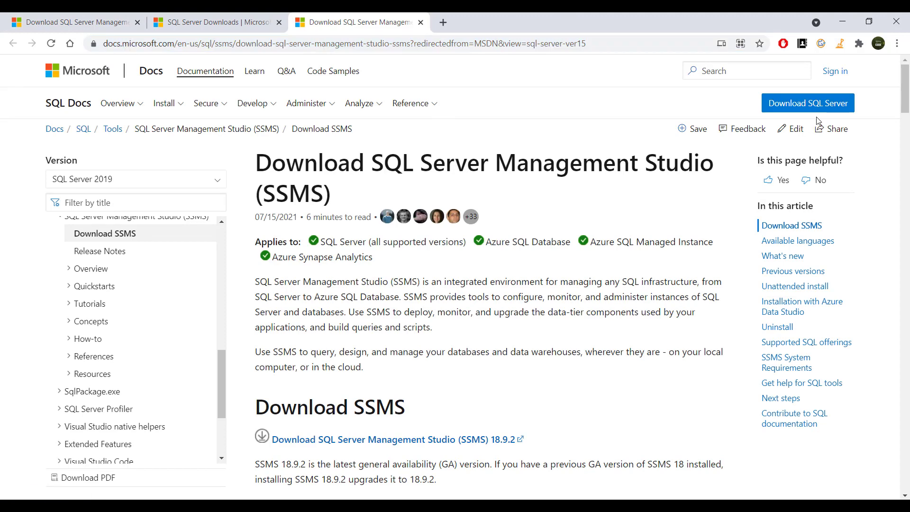
{"action": "left_click_drag", "start_coordinate": [909, 91], "coordinate": [908, 112]}
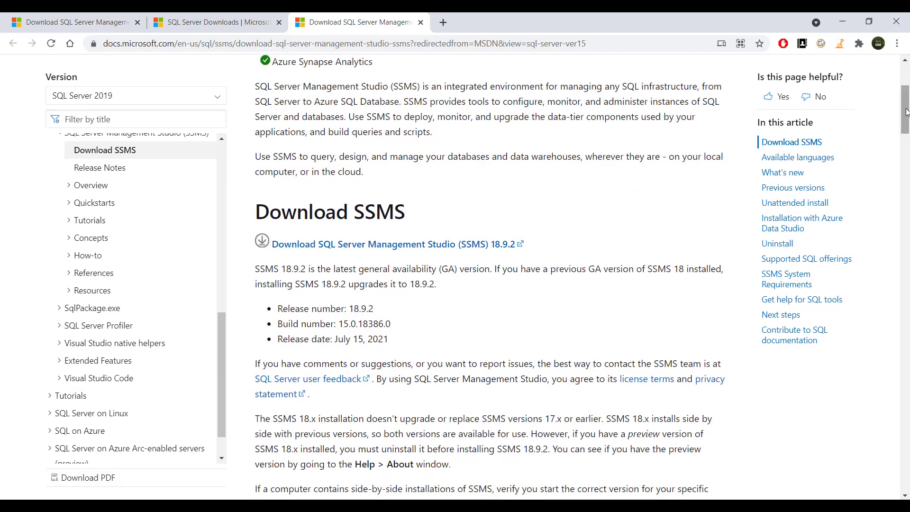
{"action": "left_click_drag", "start_coordinate": [907, 112], "coordinate": [905, 117]}
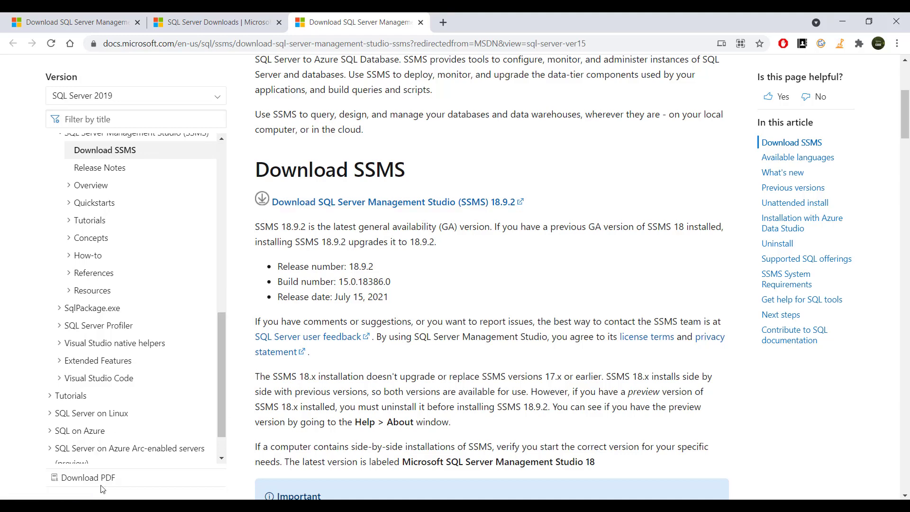
Step: Search Windows for sql and launch Microsoft SQL Server Management Studio 18
{"action": "key", "text": "super+s"}
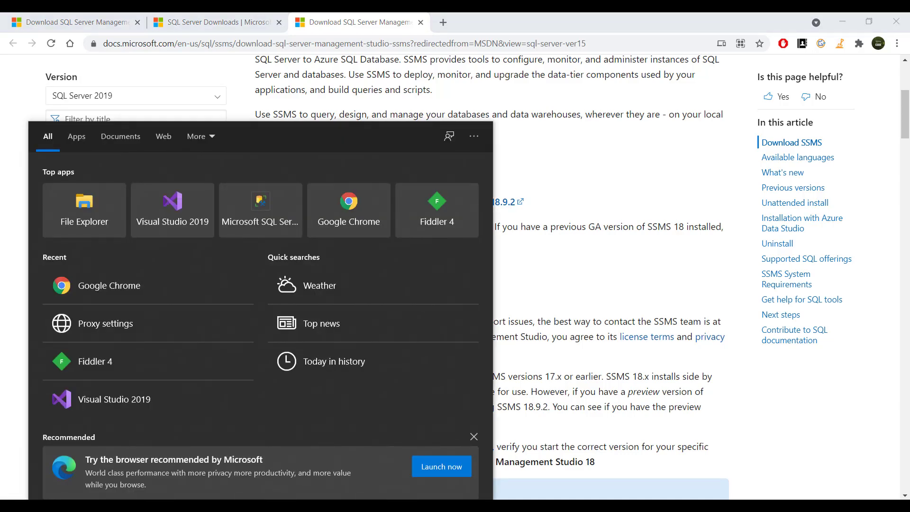
{"action": "type", "text": "sql"}
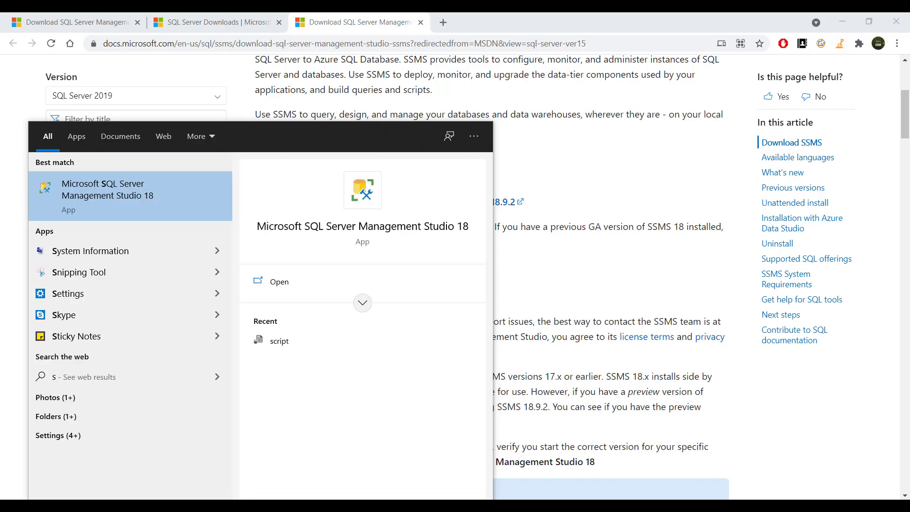
{"action": "left_click", "coordinate": [139, 194]}
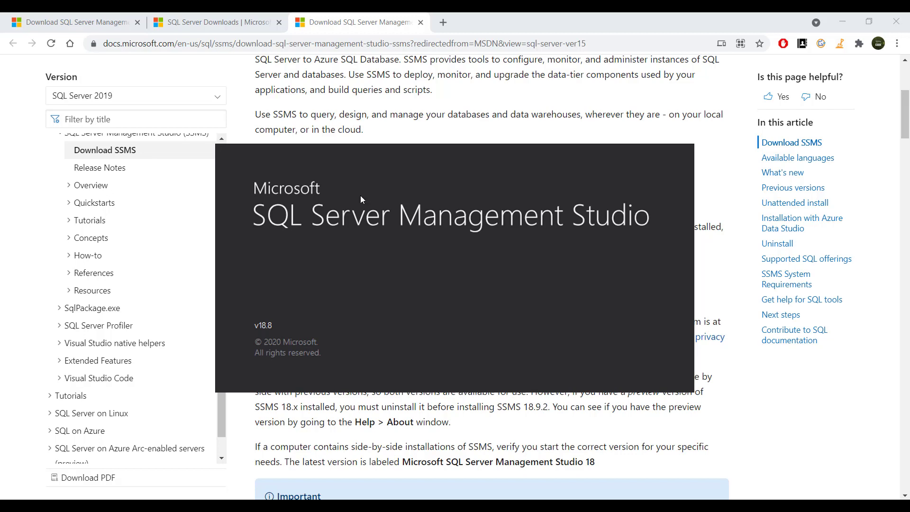
{"action": "left_click_drag", "start_coordinate": [361, 196], "coordinate": [330, 160]}
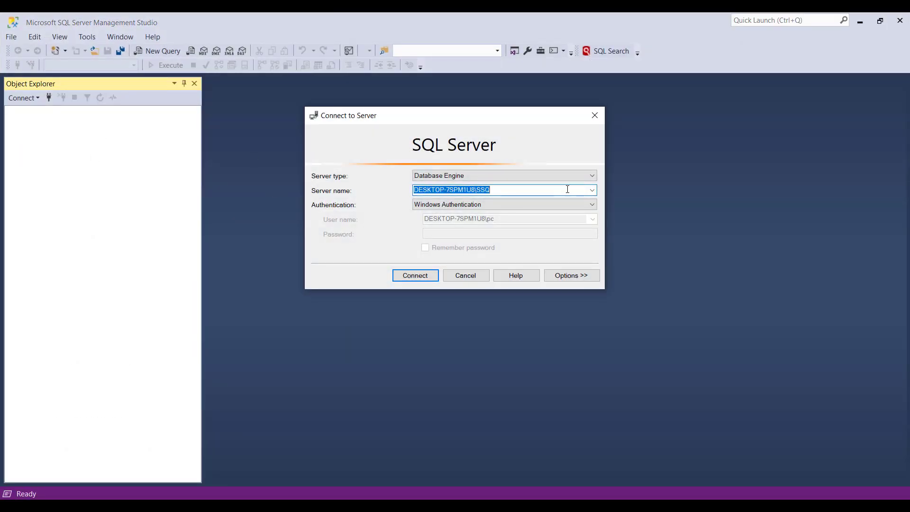
Step: Browse the local Database Engine servers and choose DESKTOP-7SPM1U8\SQL as the server to connect to
{"action": "left_click", "coordinate": [593, 191]}
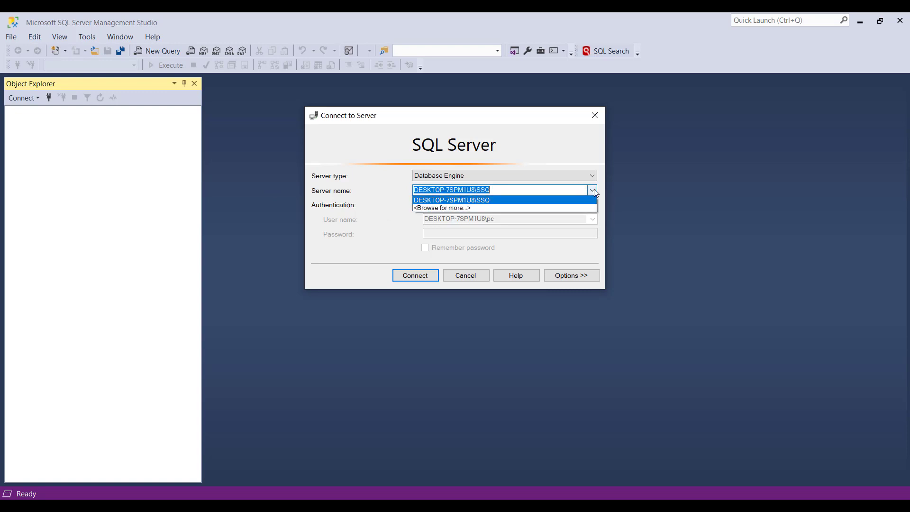
{"action": "left_click", "coordinate": [541, 211]}
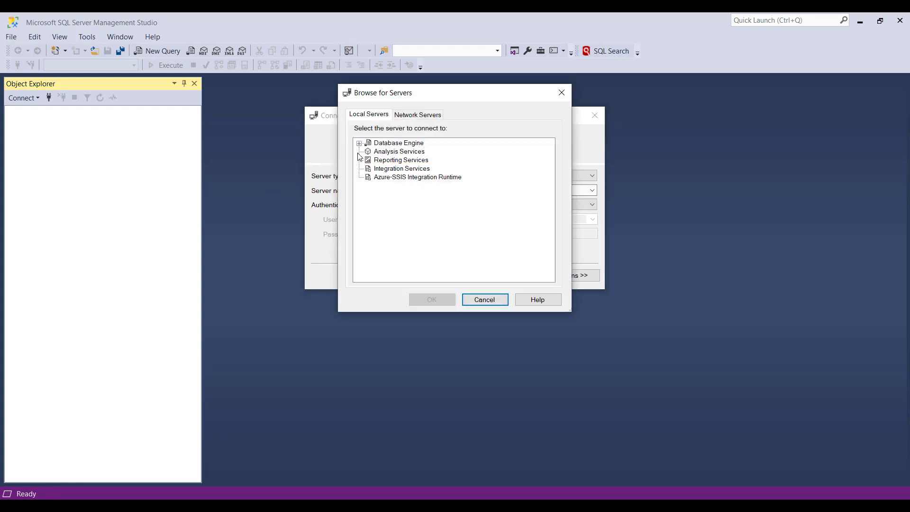
{"action": "left_click", "coordinate": [359, 144]}
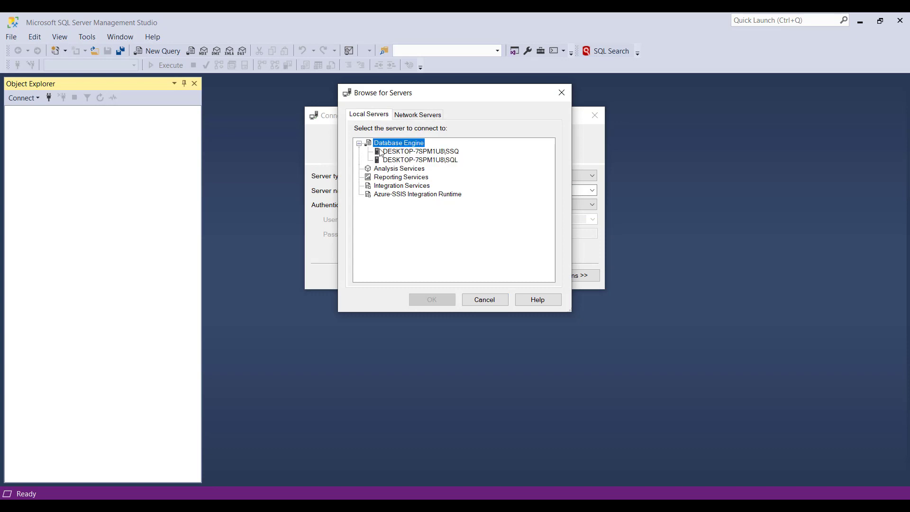
{"action": "left_click", "coordinate": [410, 160]}
{"action": "left_click", "coordinate": [444, 300]}
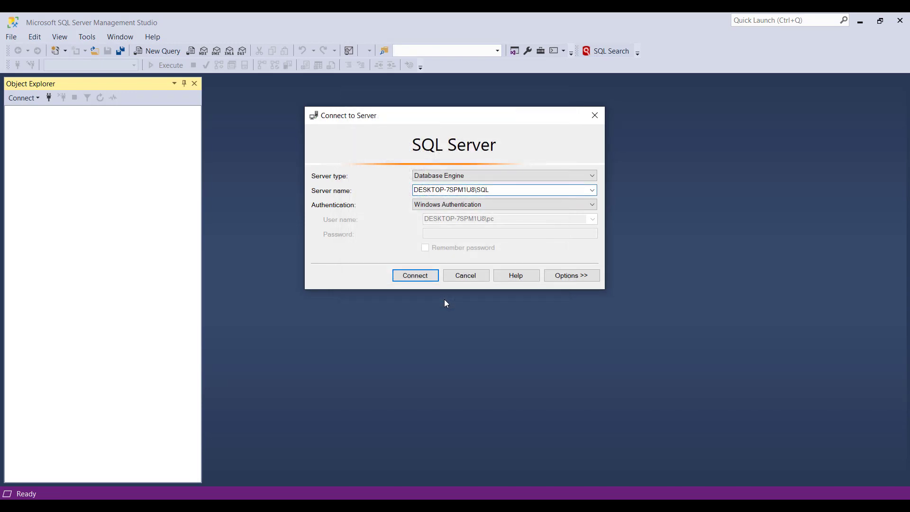
Step: Choose SQL Server Authentication for the connection and enter sa as the login
{"action": "left_click", "coordinate": [433, 209]}
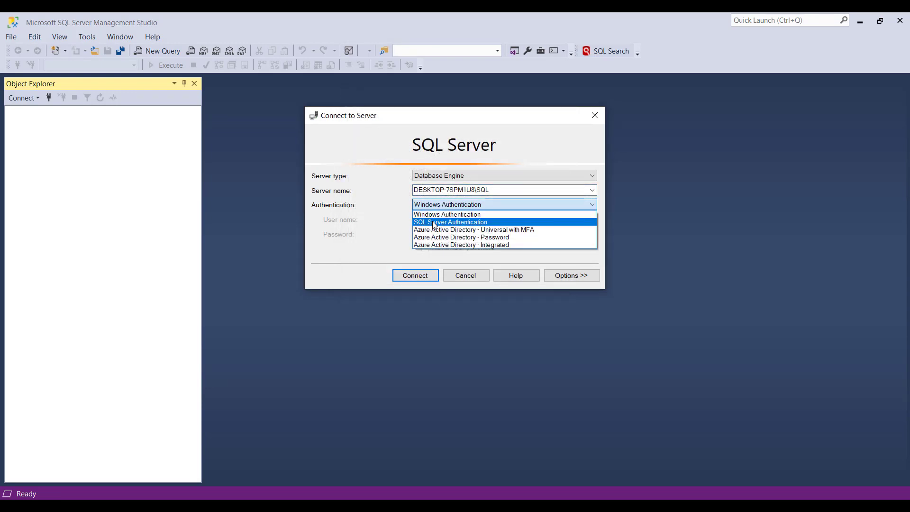
{"action": "left_click", "coordinate": [434, 223]}
{"action": "left_click", "coordinate": [434, 220]}
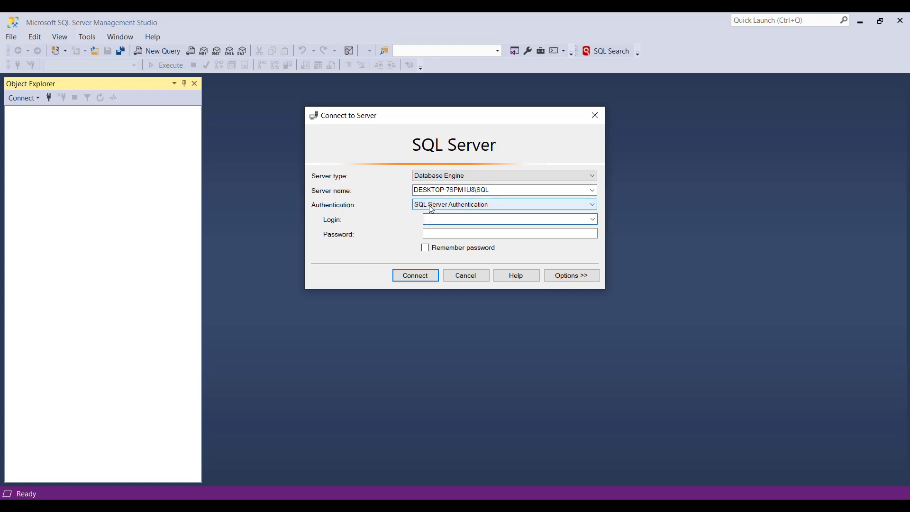
{"action": "type", "text": "sa"}
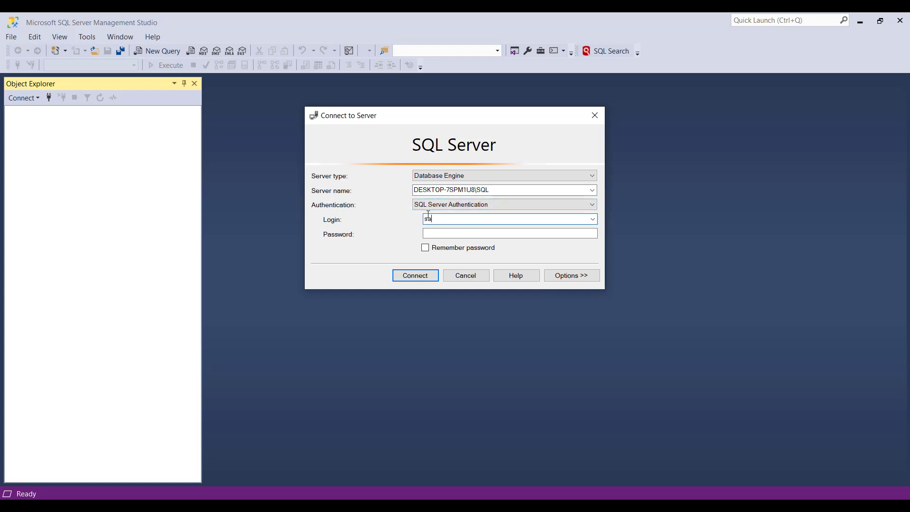
{"action": "left_click", "coordinate": [430, 232]}
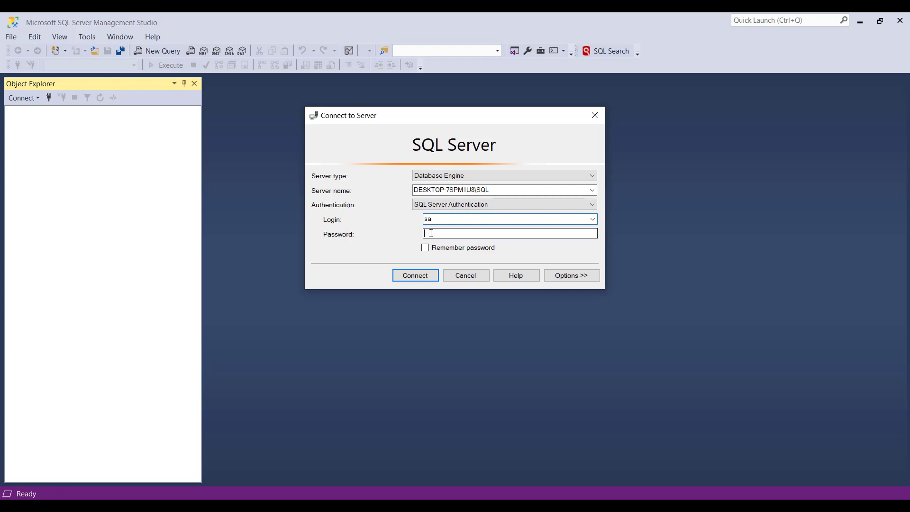
Step: Set the authentication to Windows Authentication and connect to the server
{"action": "left_click", "coordinate": [432, 204]}
{"action": "left_click", "coordinate": [432, 216]}
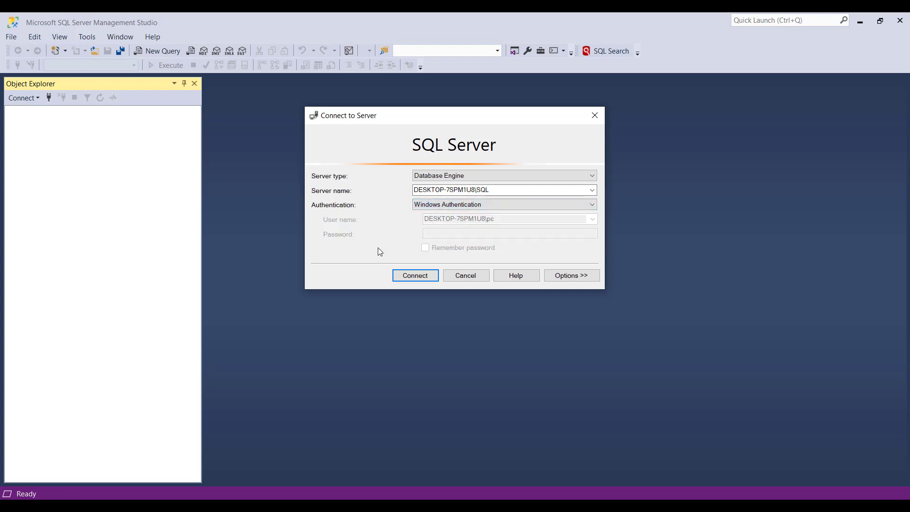
{"action": "left_click", "coordinate": [416, 275]}
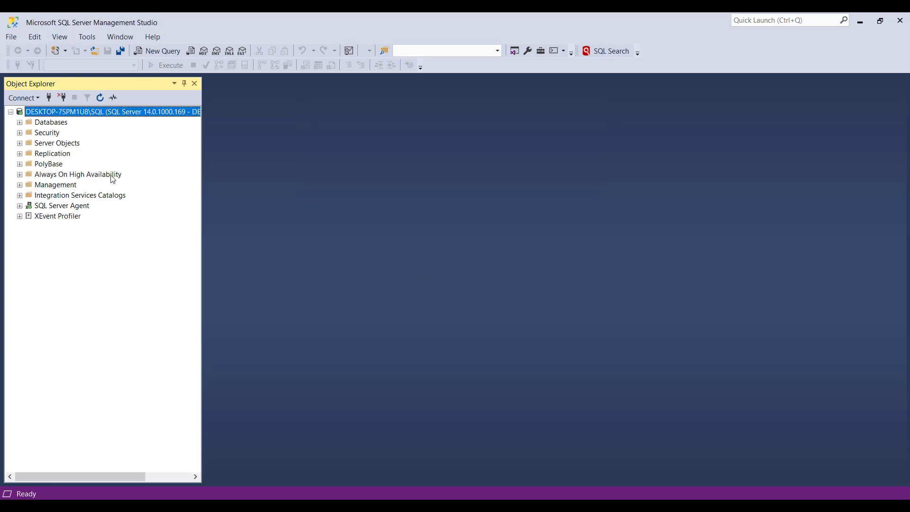
Step: Expand the Databases folder of the connected SQL instance to view its contents
{"action": "left_click", "coordinate": [20, 122]}
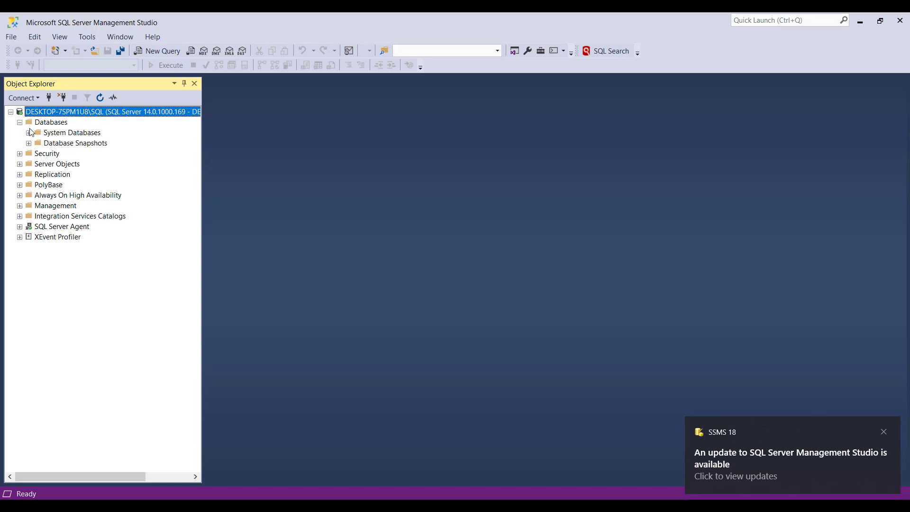
{"action": "left_click", "coordinate": [20, 122]}
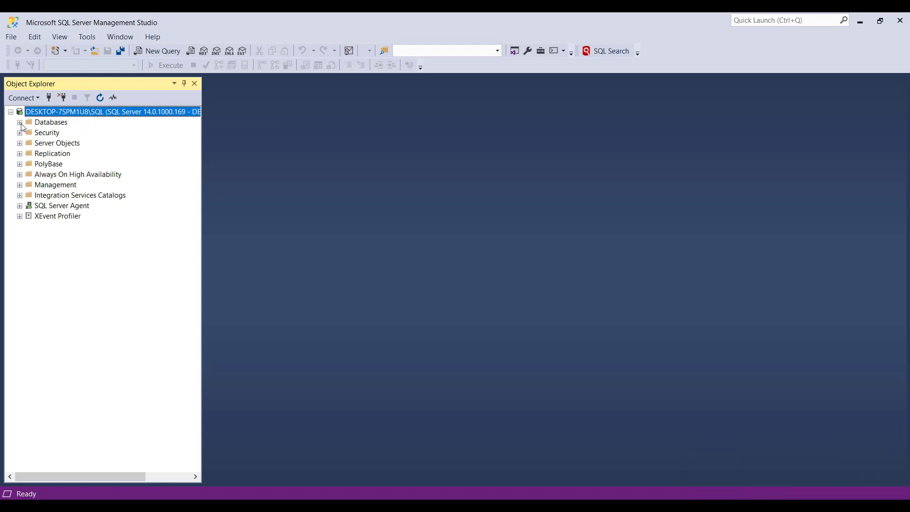
{"action": "left_click", "coordinate": [20, 122]}
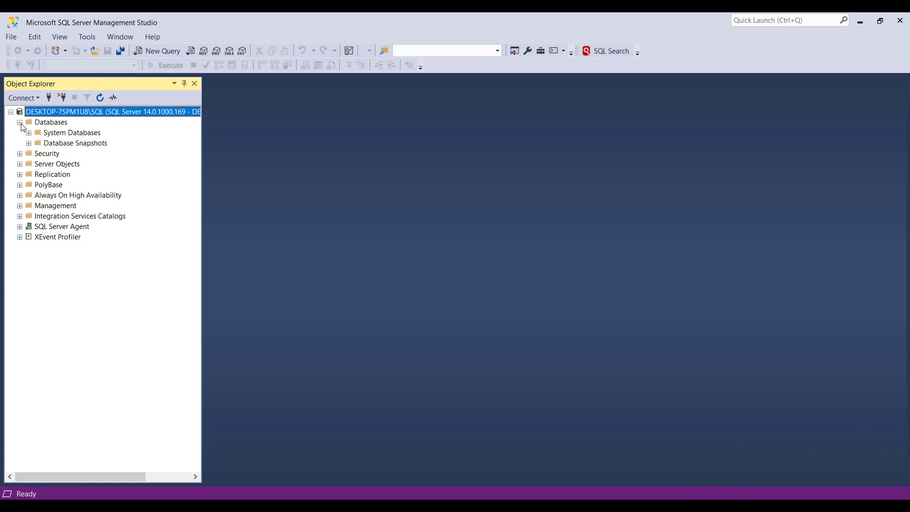
{"action": "left_click", "coordinate": [20, 122]}
{"action": "left_click", "coordinate": [21, 122]}
{"action": "left_click", "coordinate": [20, 123]}
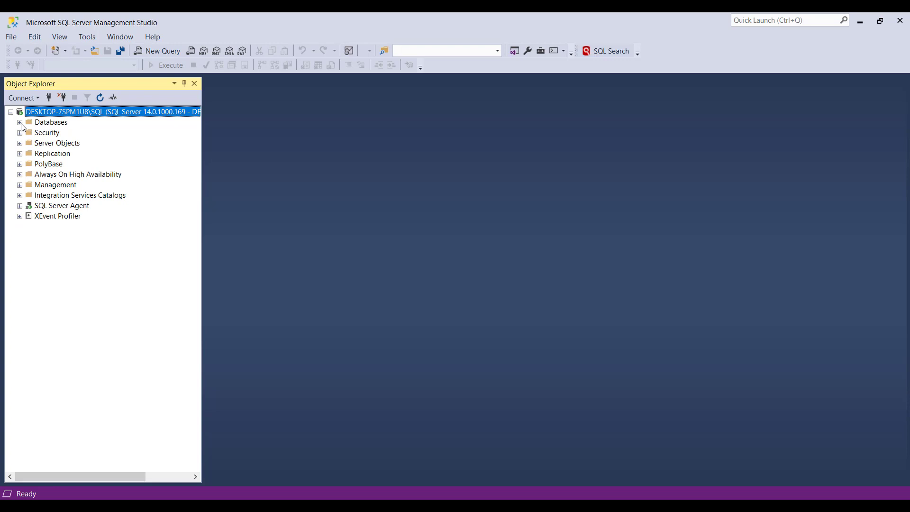
{"action": "left_click", "coordinate": [20, 122]}
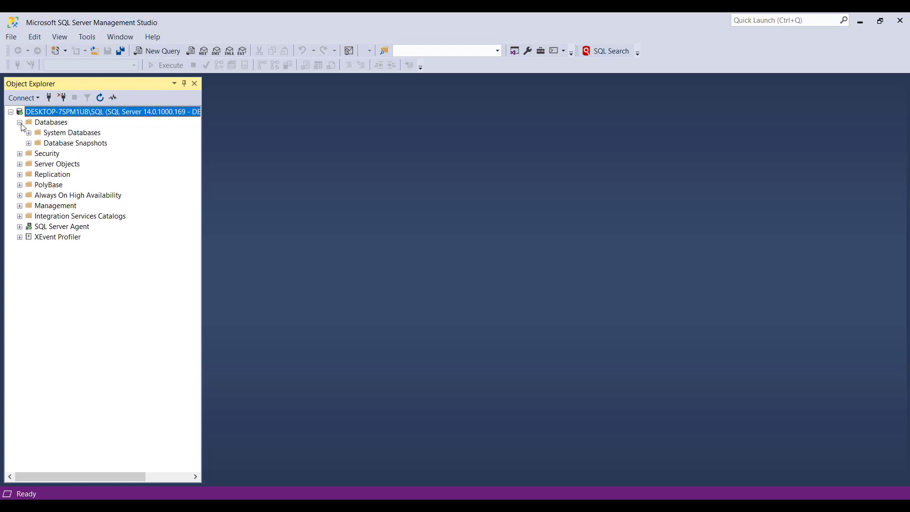